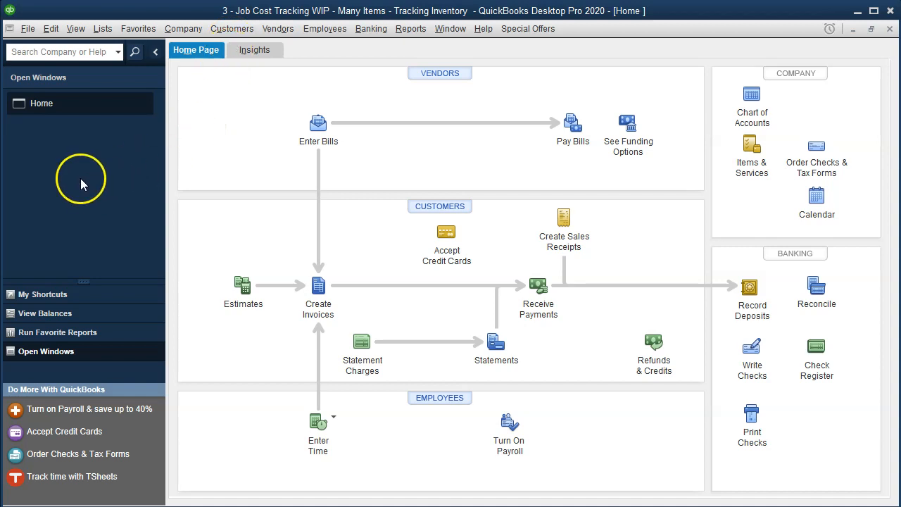
Step: Turn on the display of the open window list
click(78, 33)
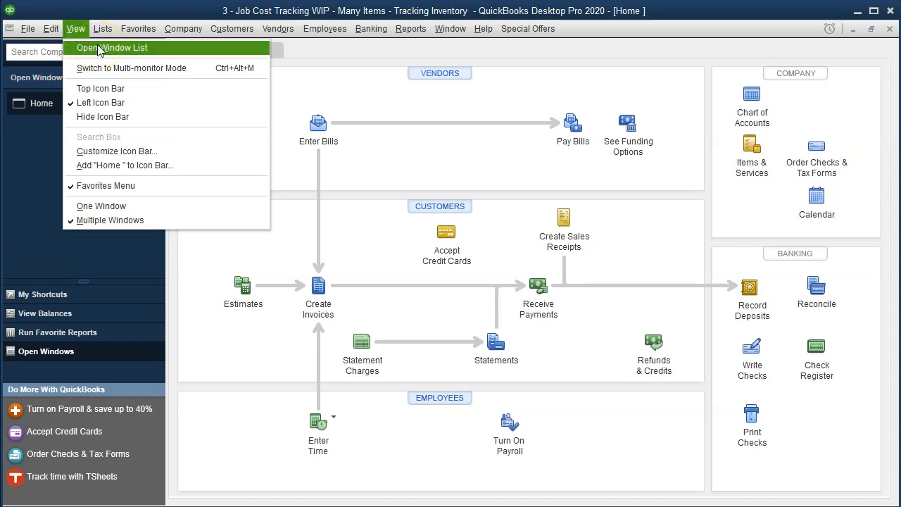
click(99, 48)
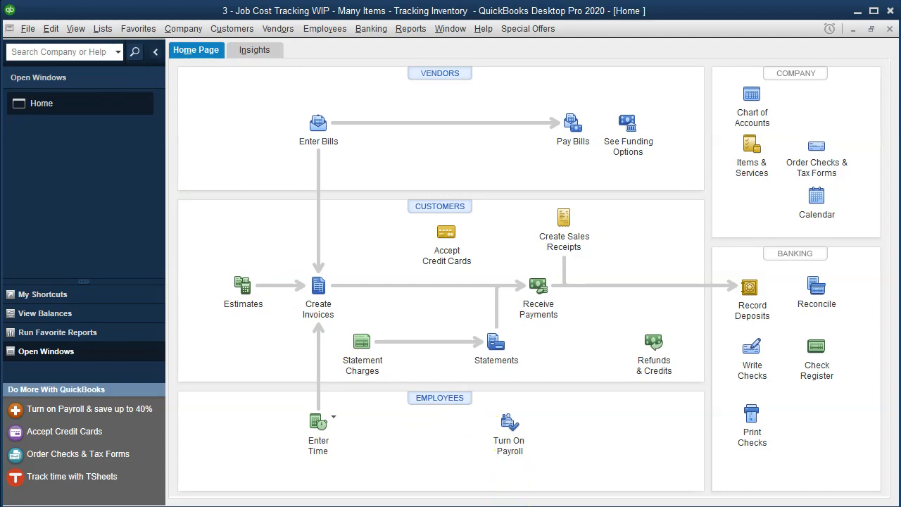
Step: Switch to the Excel workbook and go to the 1/1 raw materials journal entry on the 1.1 sheet
click(451, 489)
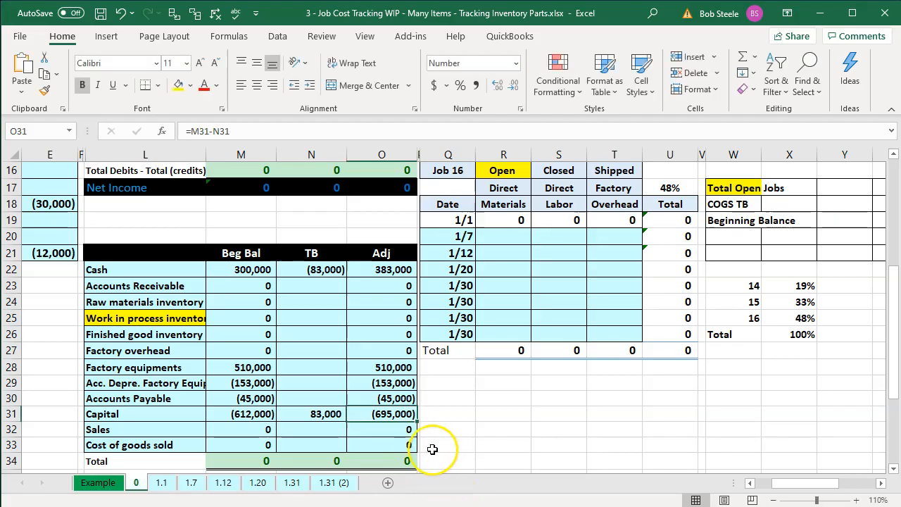
click(162, 482)
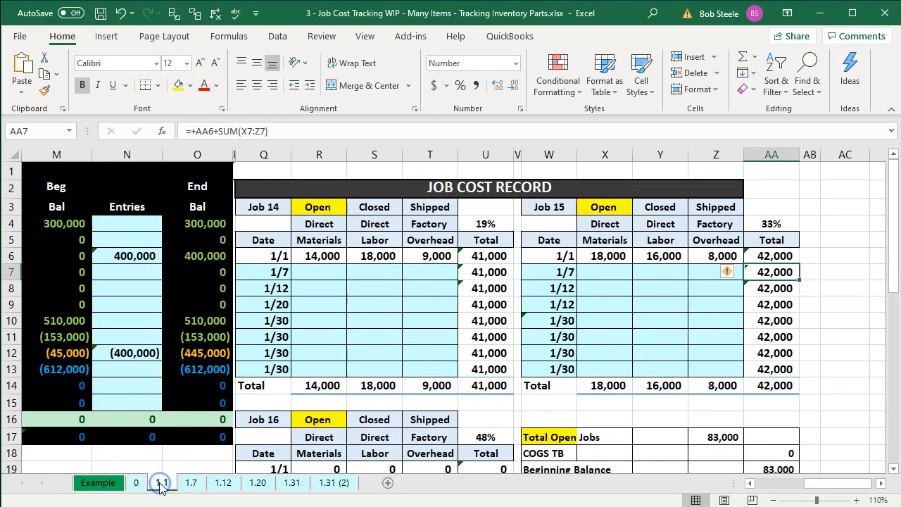
click(136, 309)
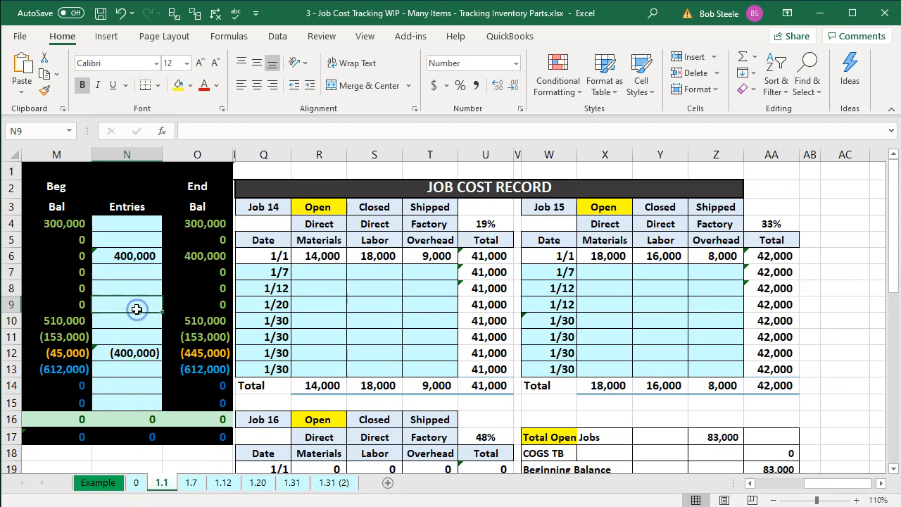
key(Left)
key(Left)
key(Left)
key(Left)
key(Left)
key(Left)
key(Left)
key(Left)
key(Left)
key(Left)
key(Left)
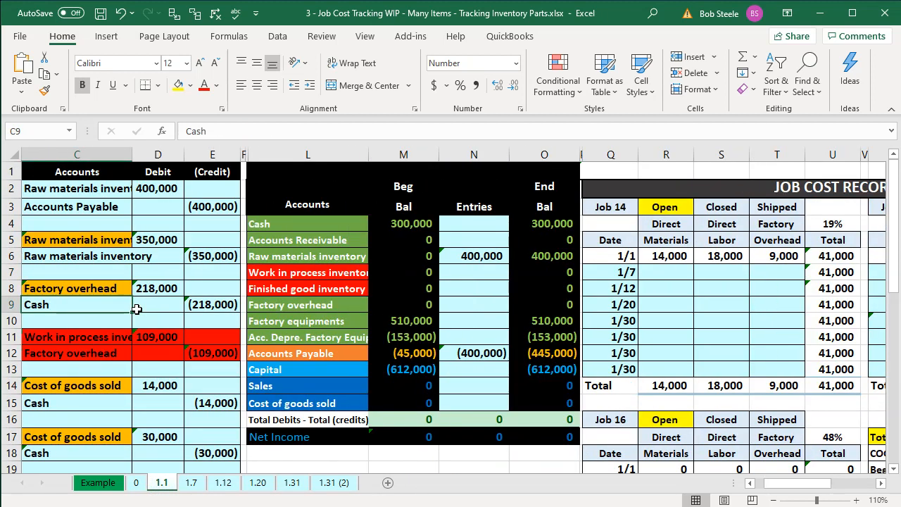
key(Left)
click(112, 191)
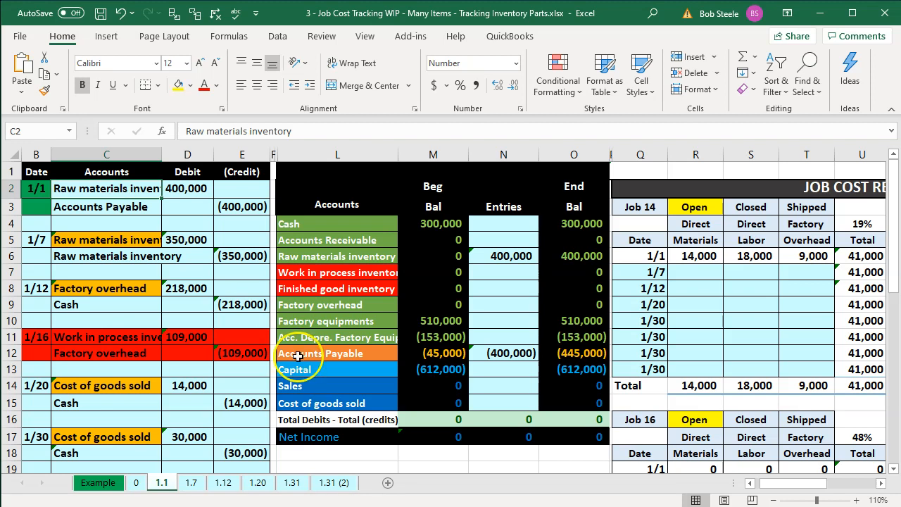
Step: Trace the 1/1 raw materials debit into the Raw materials inventory entry and ending balance of the trial balance
click(329, 256)
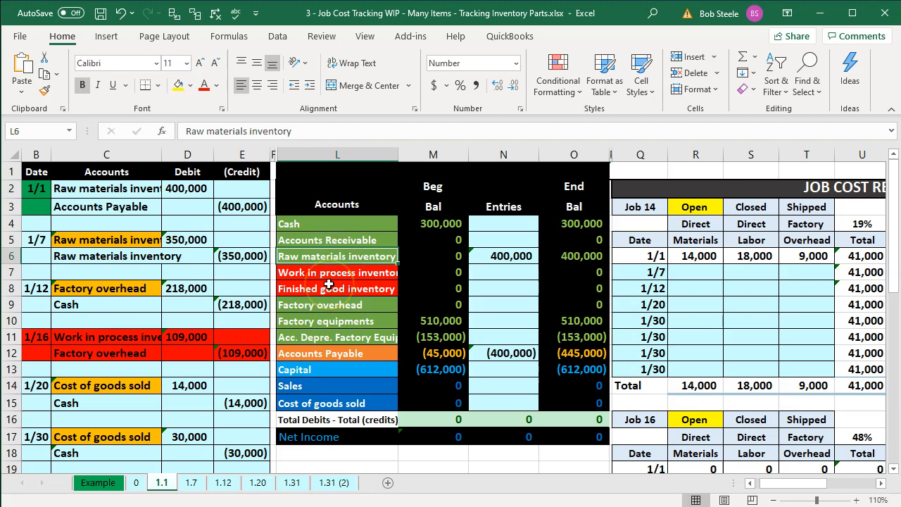
click(166, 211)
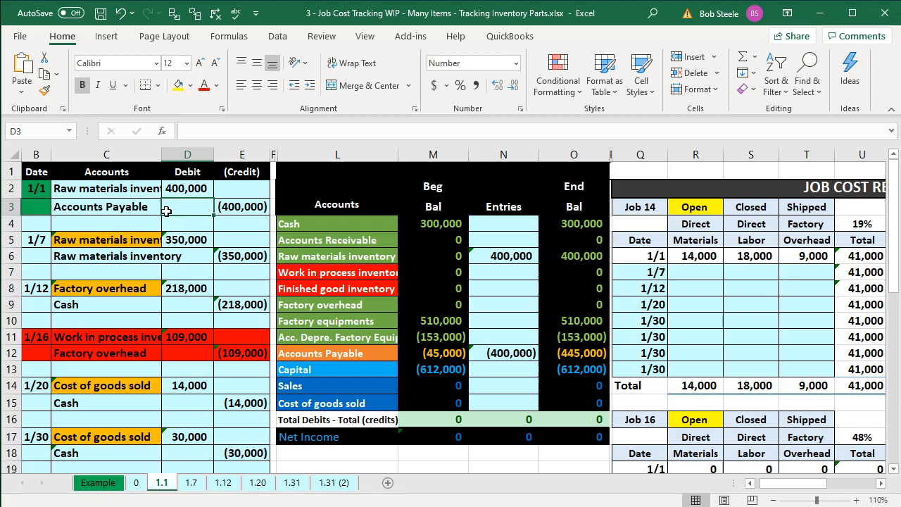
click(580, 256)
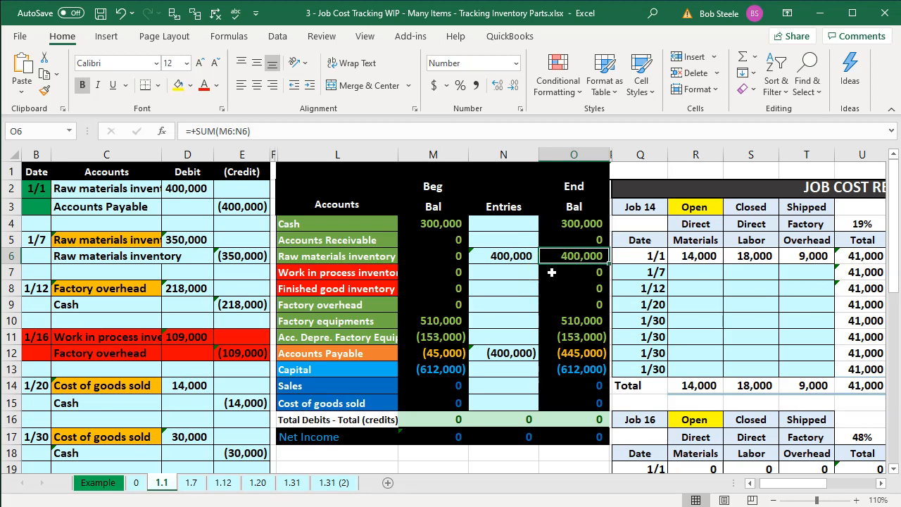
click(577, 403)
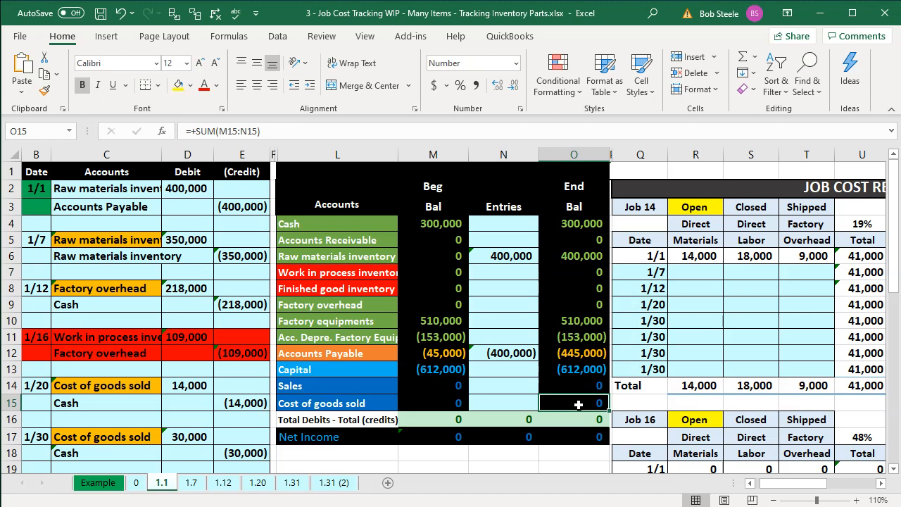
click(103, 225)
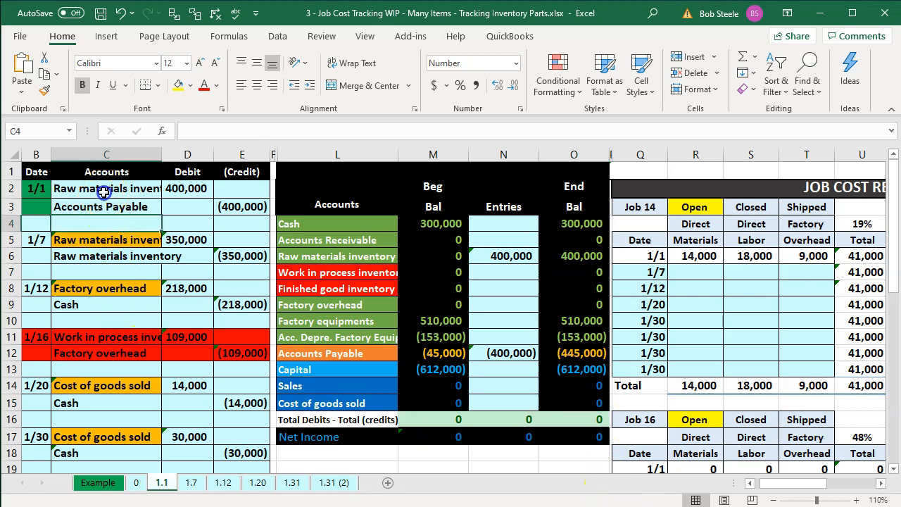
click(103, 192)
click(41, 203)
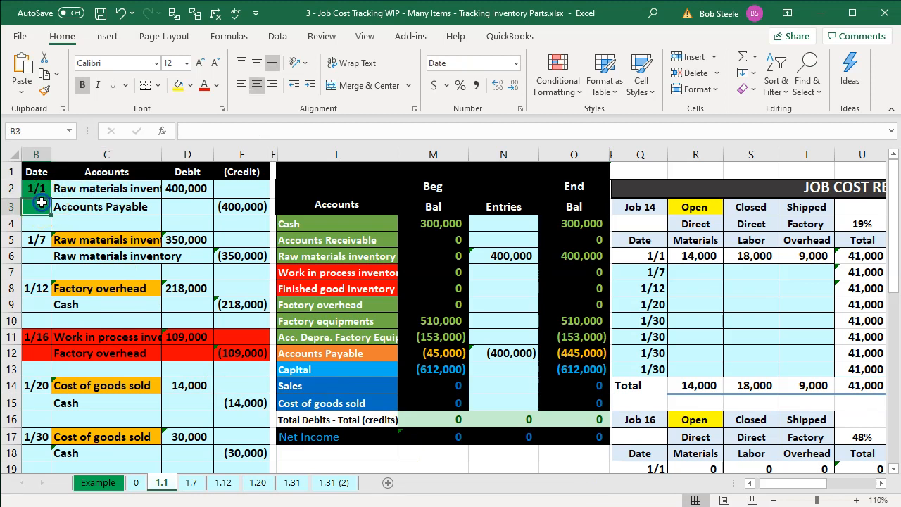
click(56, 190)
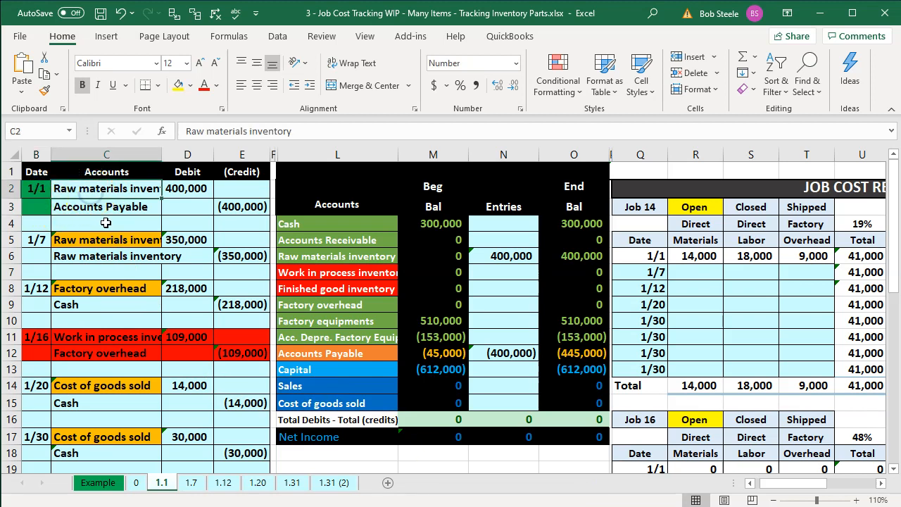
click(488, 255)
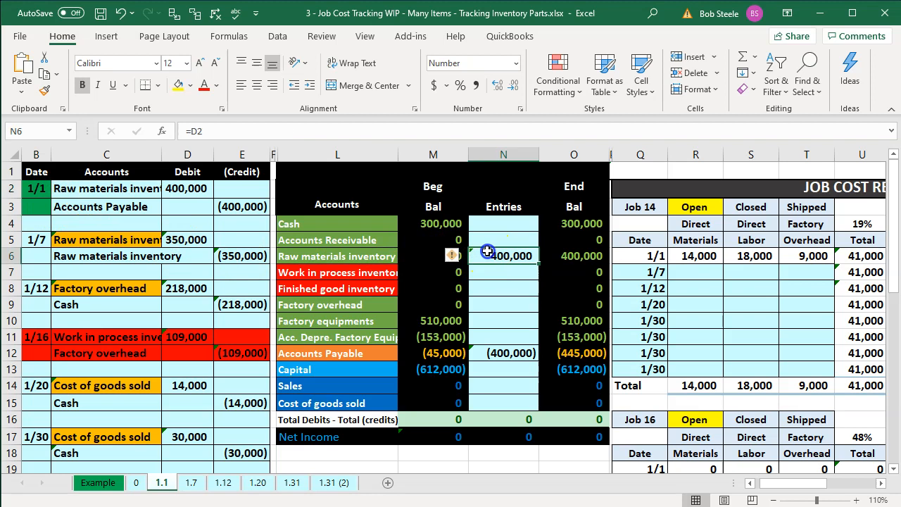
click(580, 254)
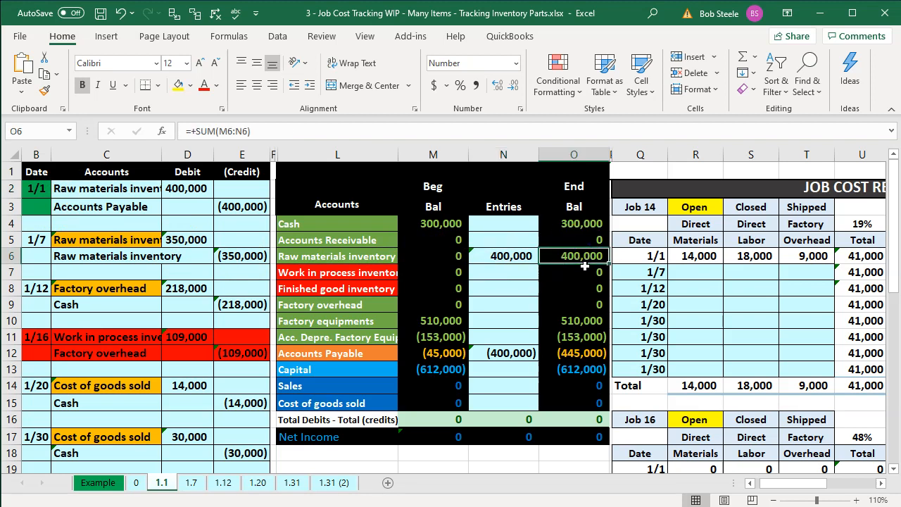
key(Down)
key(Down)
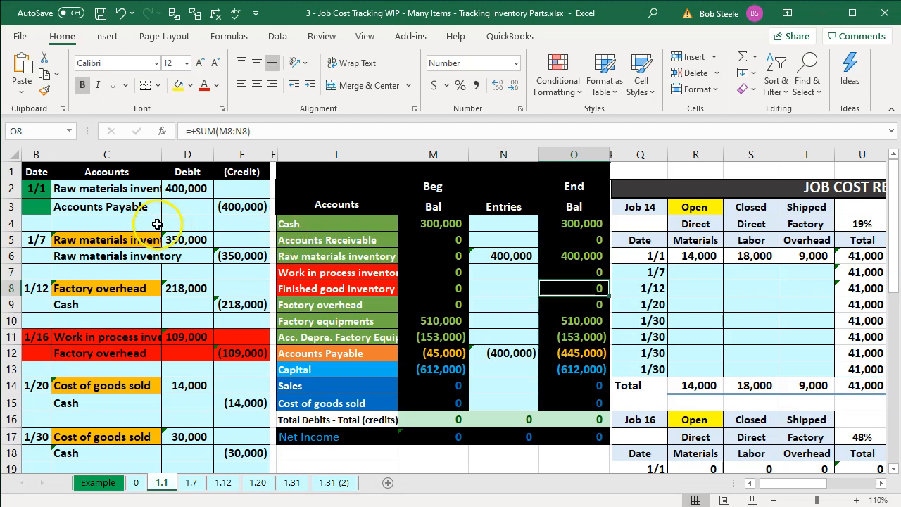
Step: Trace the Accounts Payable credit of the 1/1 entry to its ending balance and recheck the Raw materials inventory balance
click(155, 207)
click(380, 351)
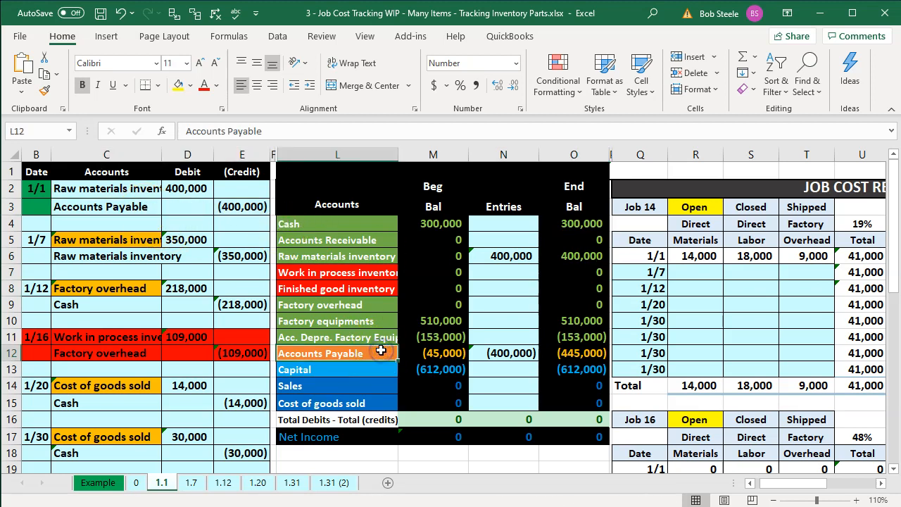
key(Right)
key(Right)
key(Right)
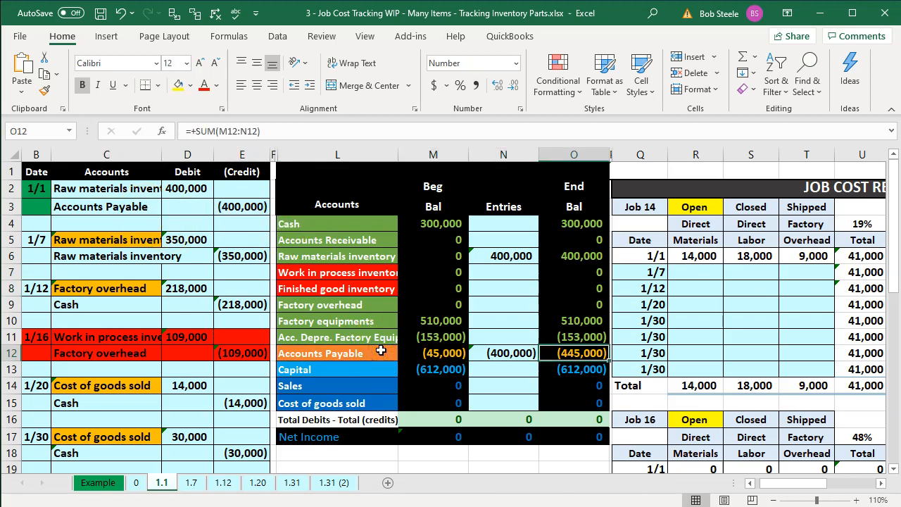
click(591, 255)
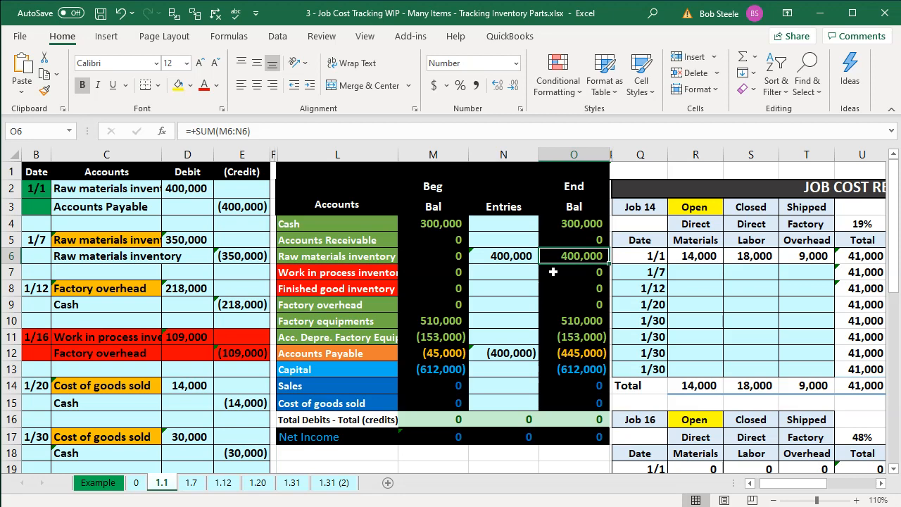
Step: Switch back to QuickBooks, start a new bill for the vendor Home Dopot and hide the vendor details pane
click(817, 13)
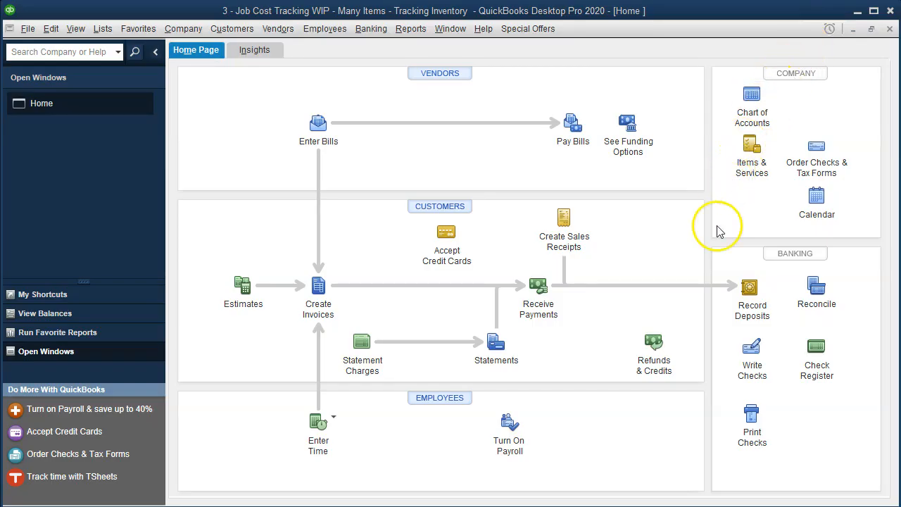
click(320, 130)
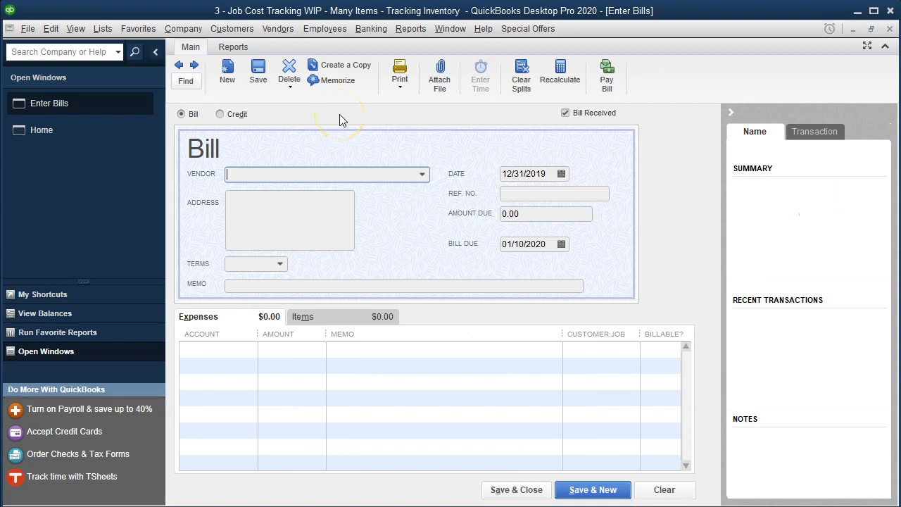
text(Home Dopot)
key(Tab)
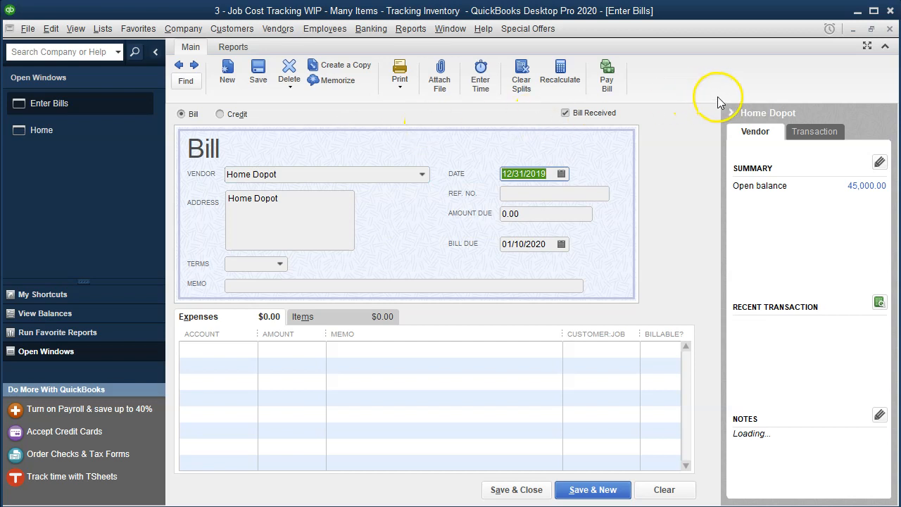
click(729, 114)
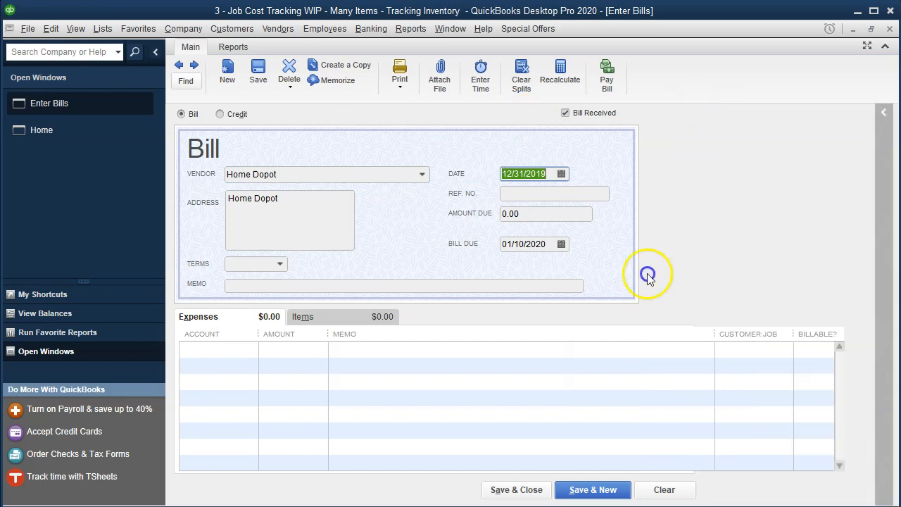
Step: Set the date of the Home Dopot bill to 01/01/2020 and proceed to its expense lines
key(alt+Tab)
key(alt+Tab)
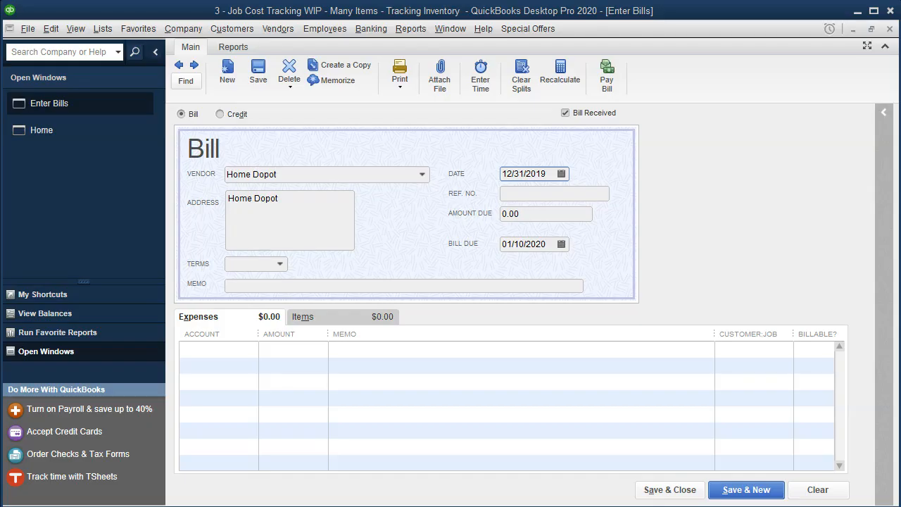
click(549, 177)
key(plus)
key(Tab)
key(Tab)
key(Tab)
key(Tab)
key(Tab)
key(Tab)
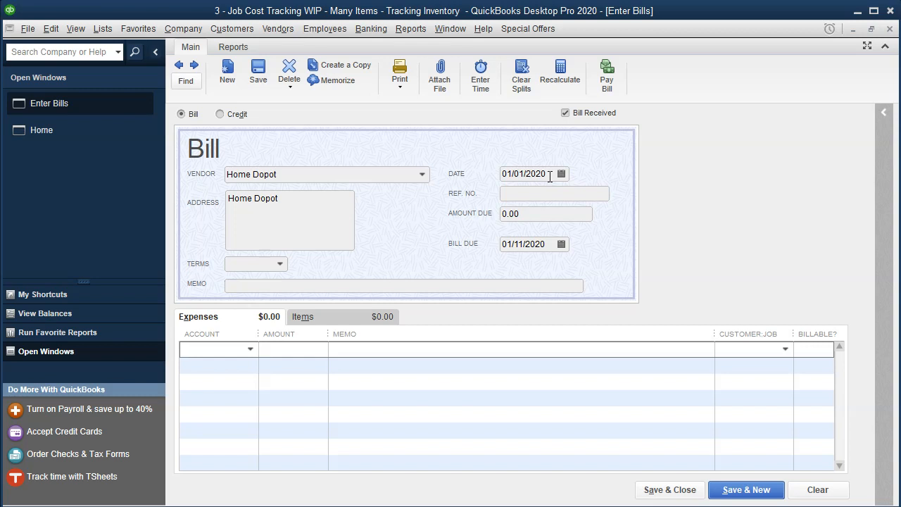
Step: Compare the bill's item lines with its expense lines, ending on the expense lines
click(304, 316)
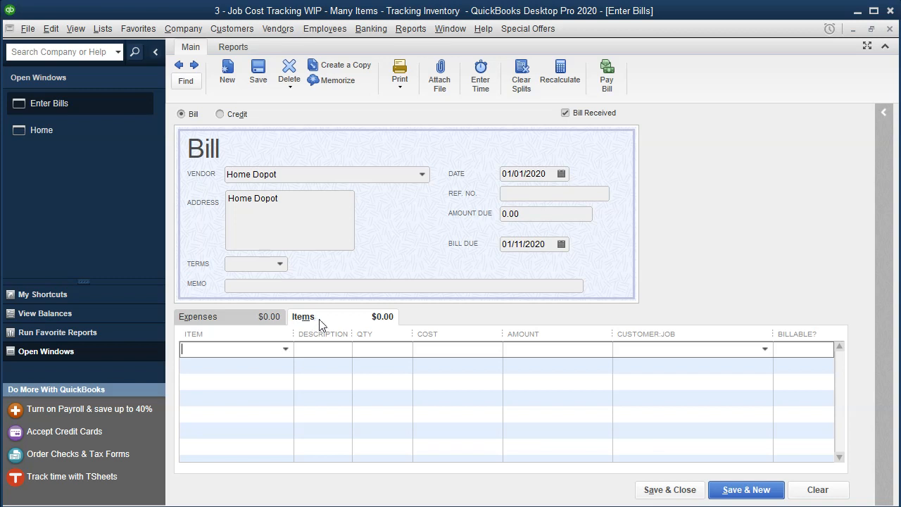
click(234, 318)
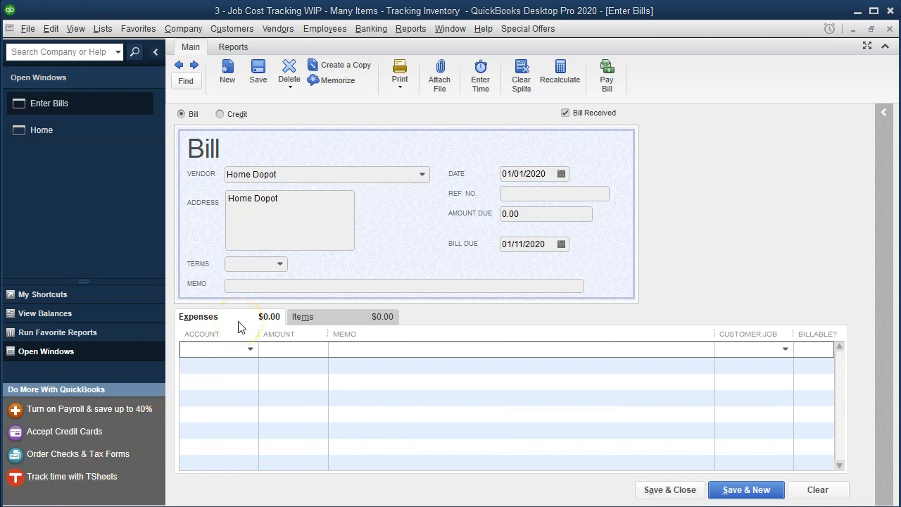
click(308, 318)
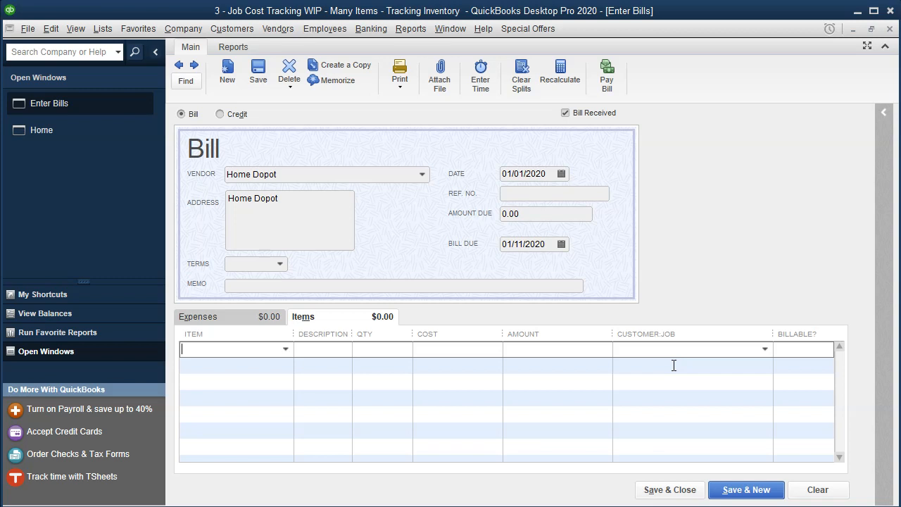
click(226, 320)
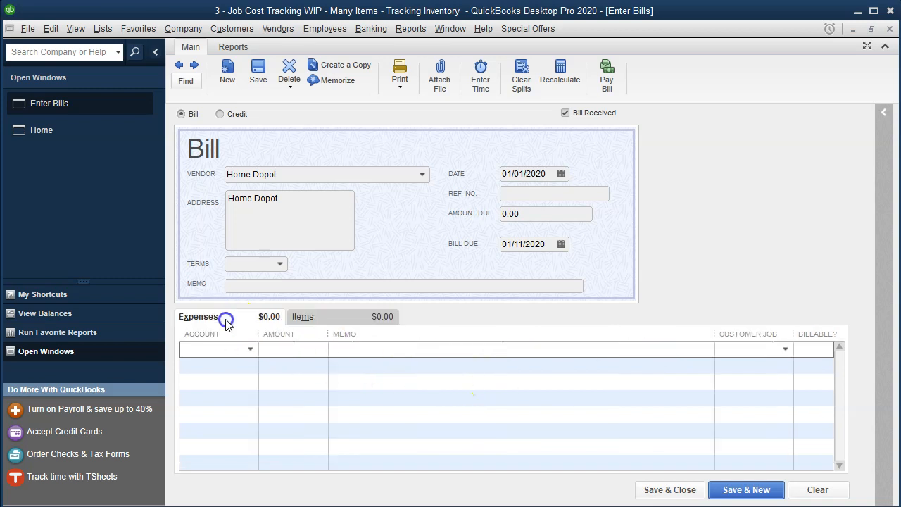
Step: Enter Raw Materials Inventory as the account of the first expense line and start setting it up as a new account
click(256, 349)
click(250, 349)
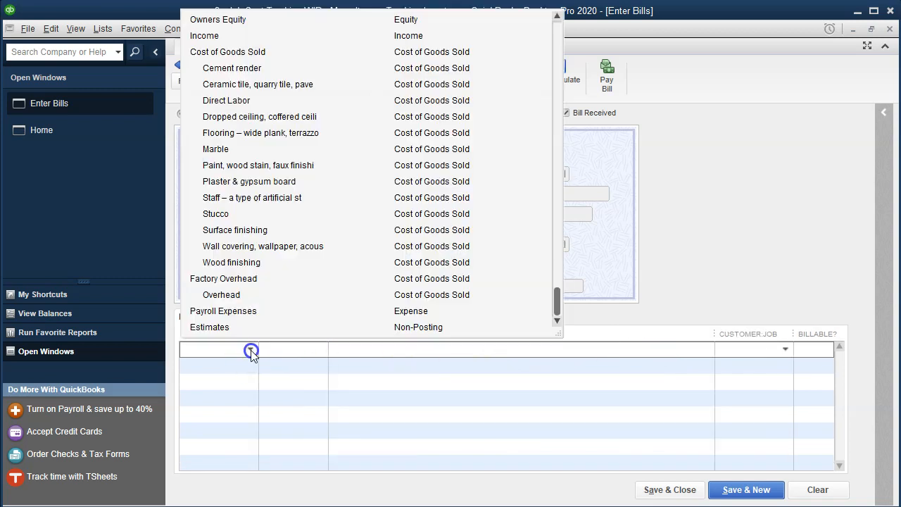
scroll(270, 270, up, 2)
scroll(269, 270, up, 1)
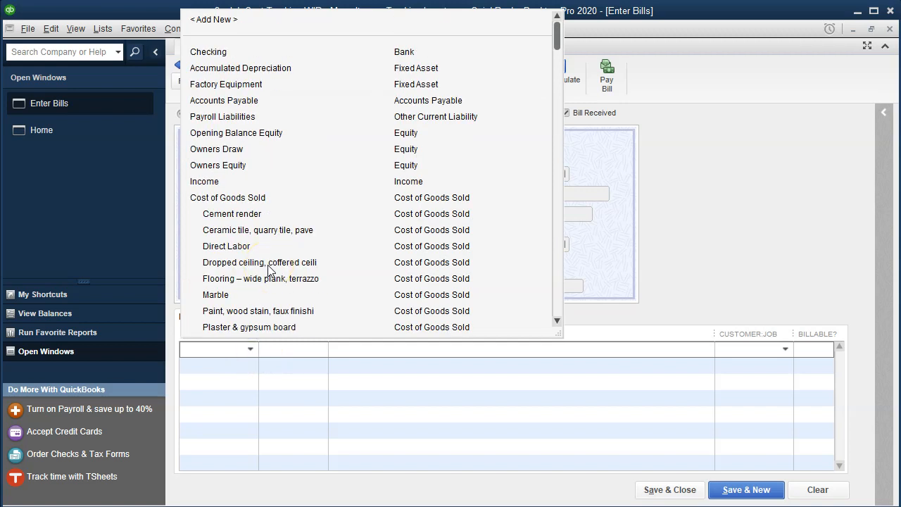
text(Ra)
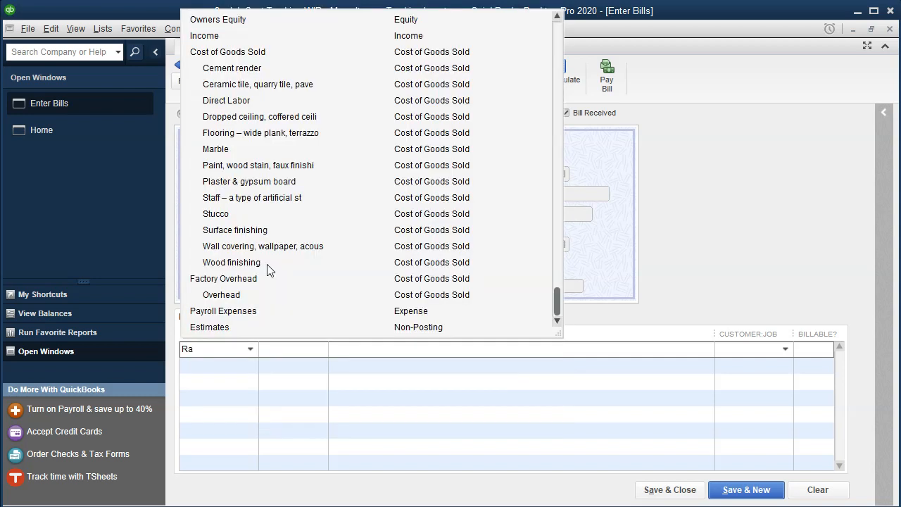
text(w M)
text(aterials Inv)
text(entory)
key(Tab)
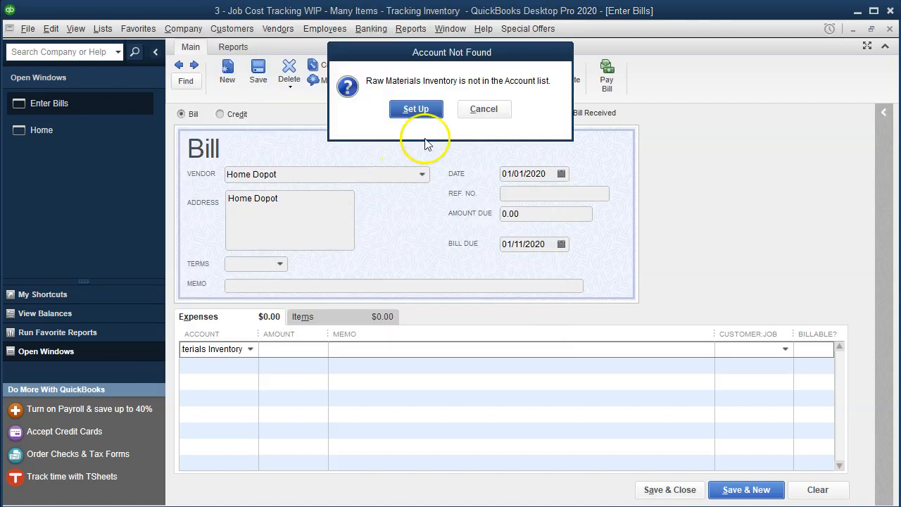
click(415, 115)
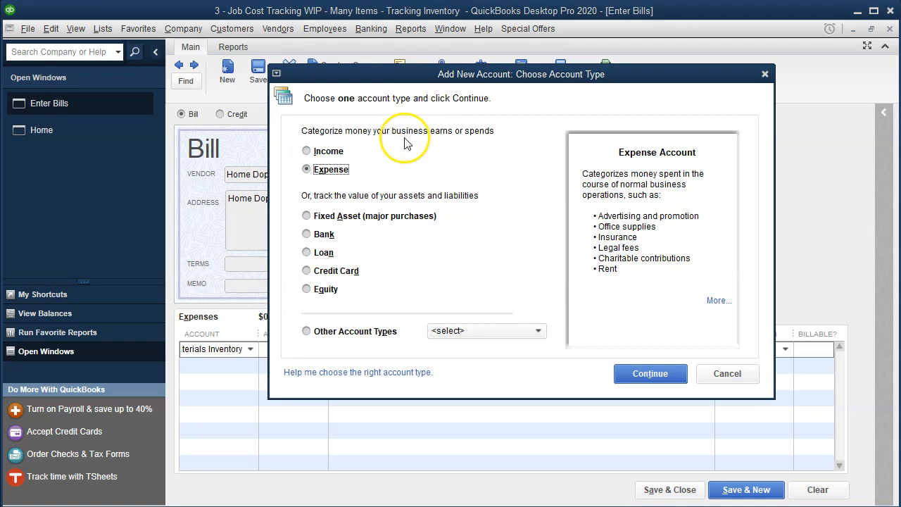
Step: Create the Raw Materials Inventory account with the type Other Current Asset and save it
click(523, 341)
click(497, 368)
click(630, 375)
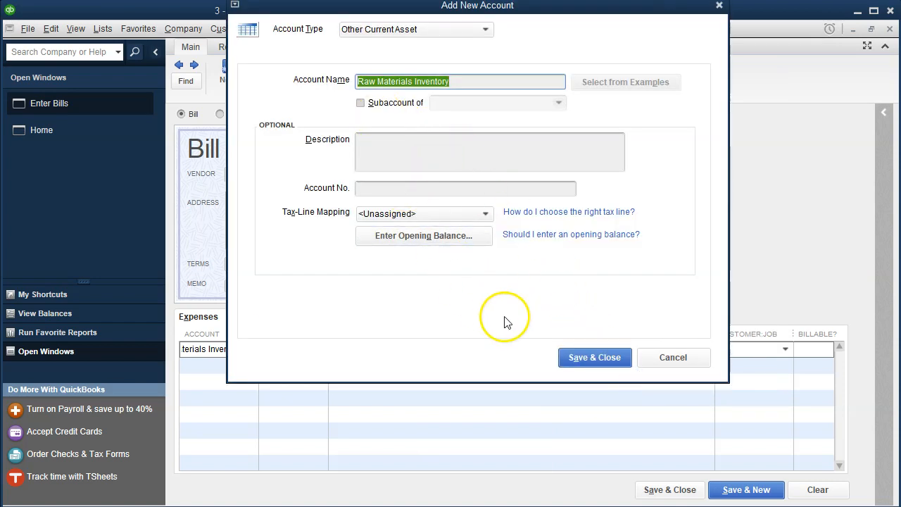
click(573, 359)
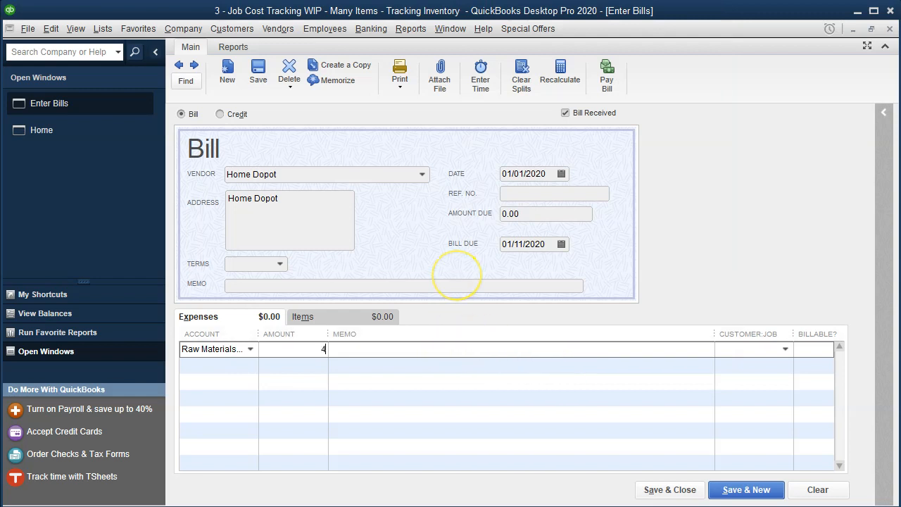
Step: Set the Raw Materials Inventory line's amount to 400,000, widening the account column, and save and close the bill
text(400,000)
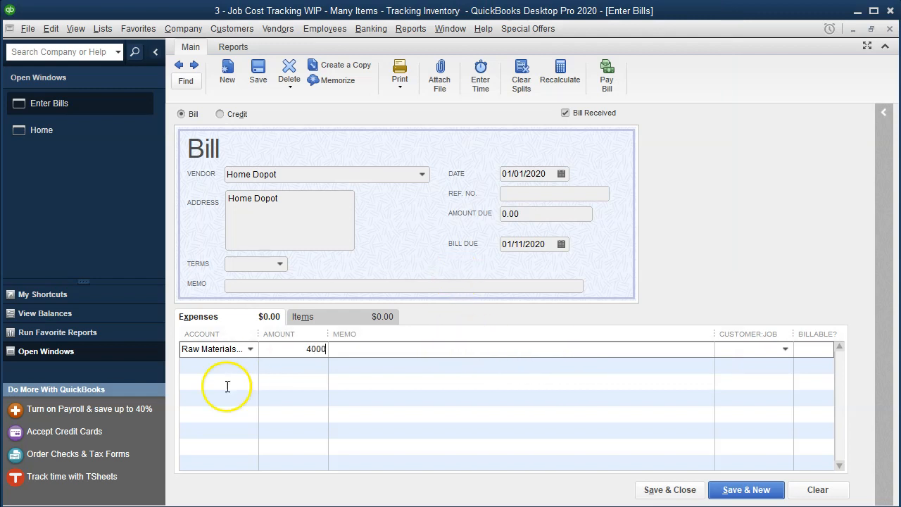
key(Tab)
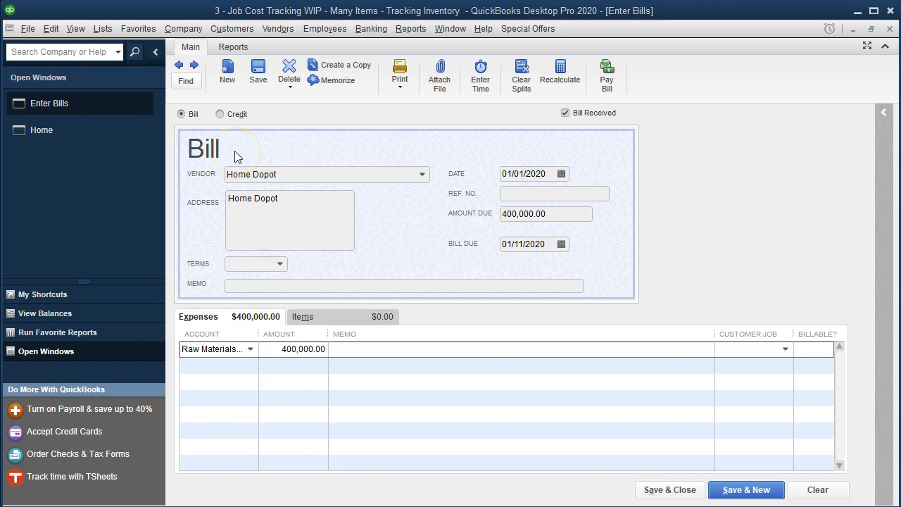
drag(258, 334, 320, 333)
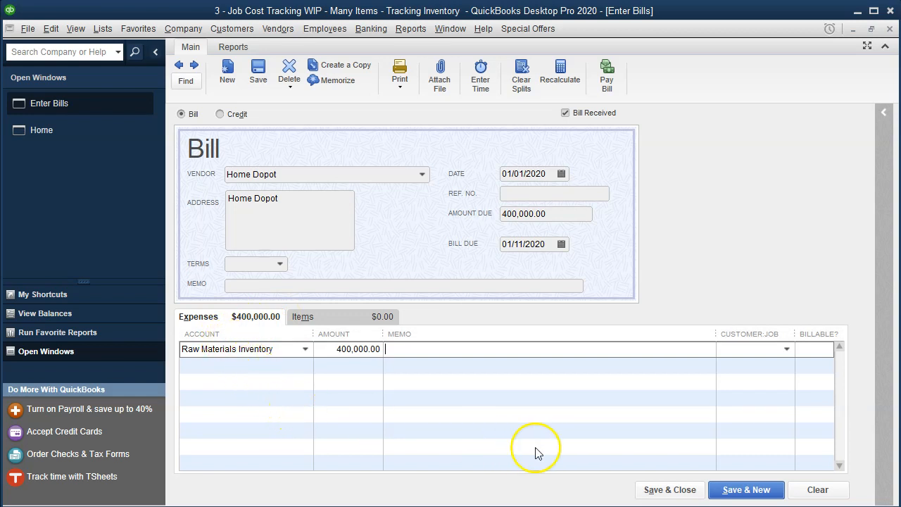
click(677, 489)
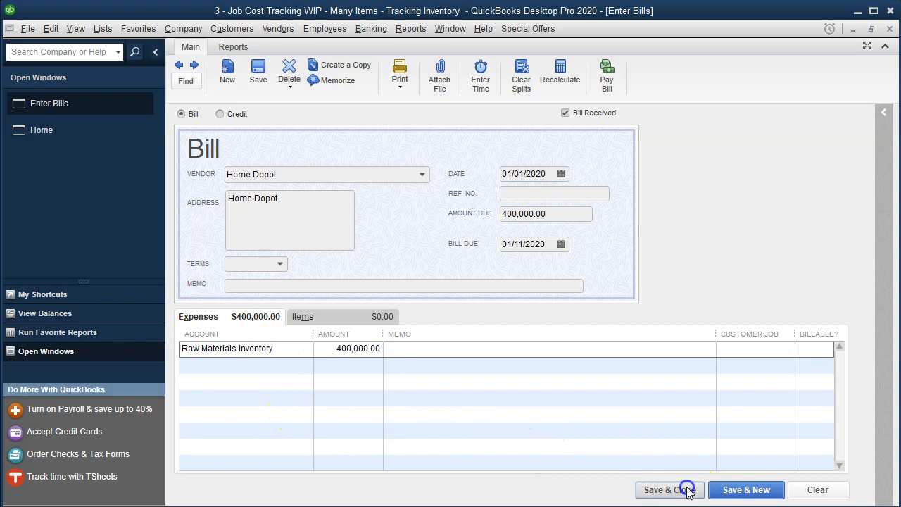
Step: Open the Trial Balance report from the accountant and taxes reports
click(416, 156)
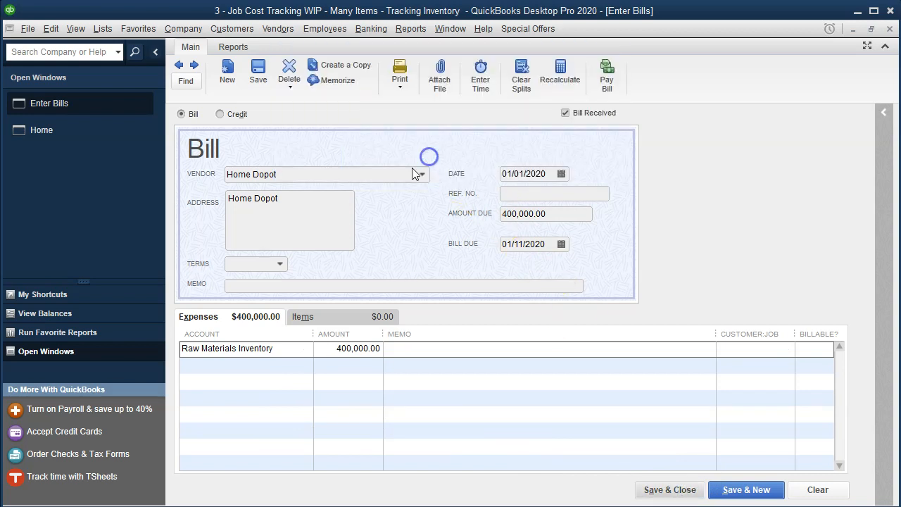
click(412, 30)
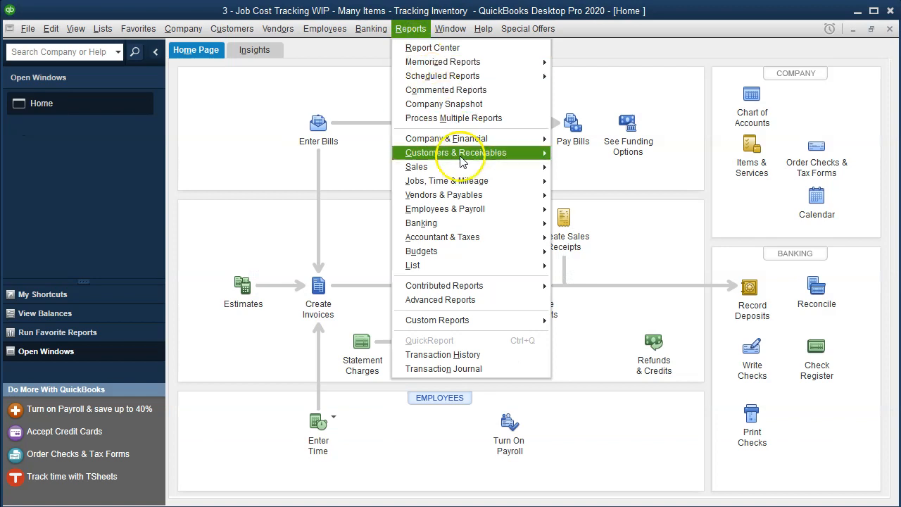
mouse_move(472, 237)
click(565, 240)
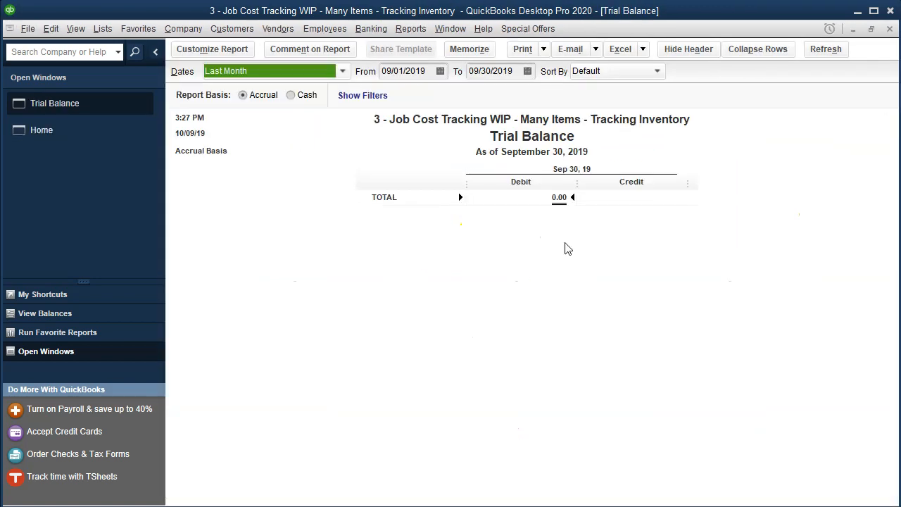
Step: Set the Trial Balance date range from 01/01/2020 to 12/31/2020
key(Tab)
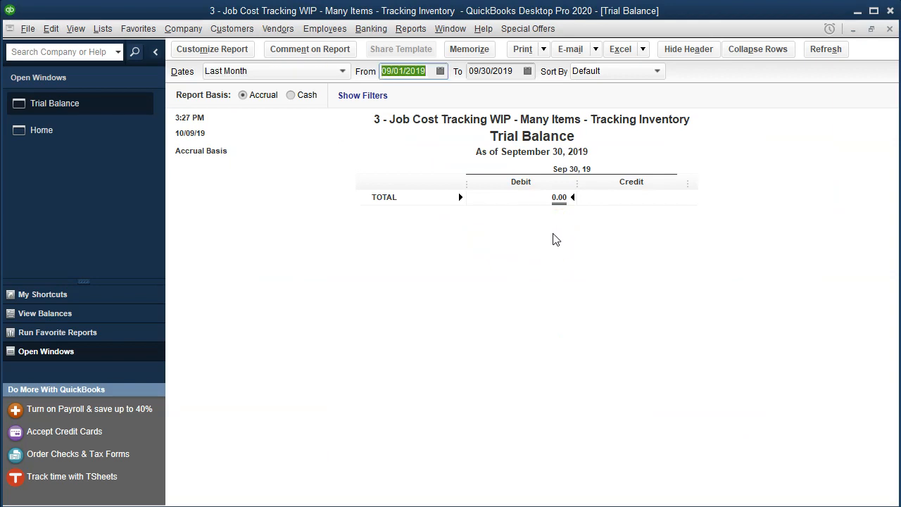
text(01012)
key(BackSpace)
key(BackSpace)
key(BackSpace)
key(BackSpace)
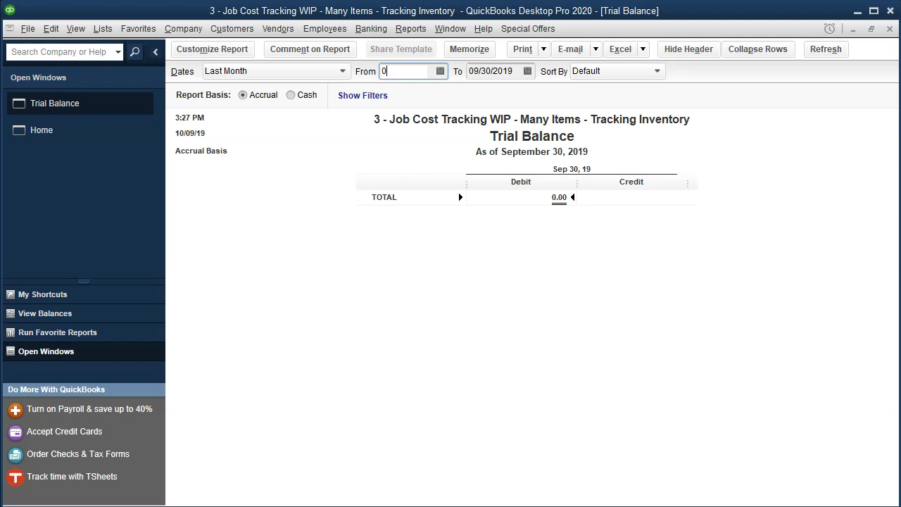
text(1/01/)
text(20)
key(Tab)
text(12/31/20)
key(Tab)
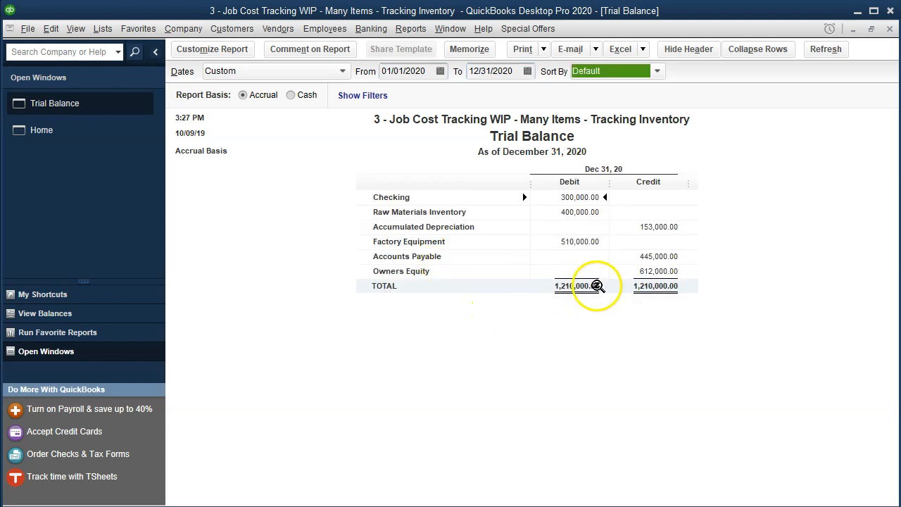
Step: Drill into the Accounts Payable balance and its Home Dopot bill, and return to the Trial Balance
click(647, 258)
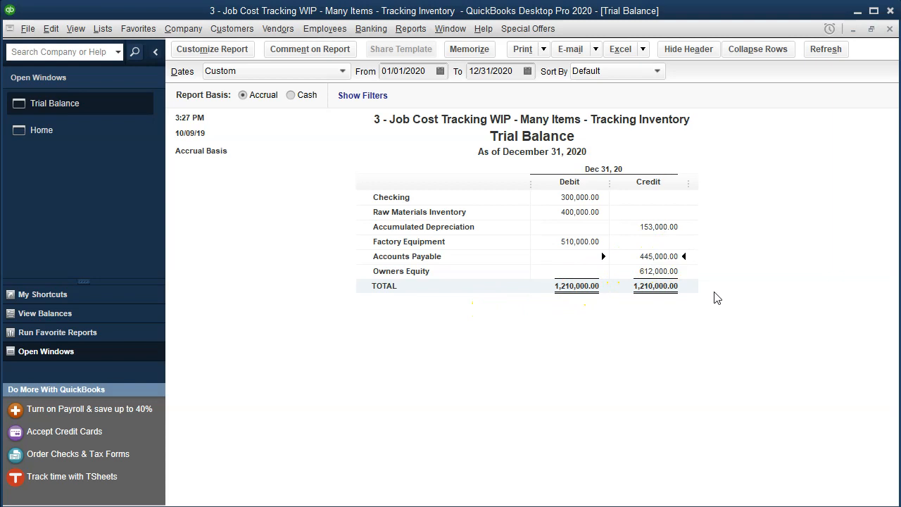
click(665, 255)
double_click(666, 254)
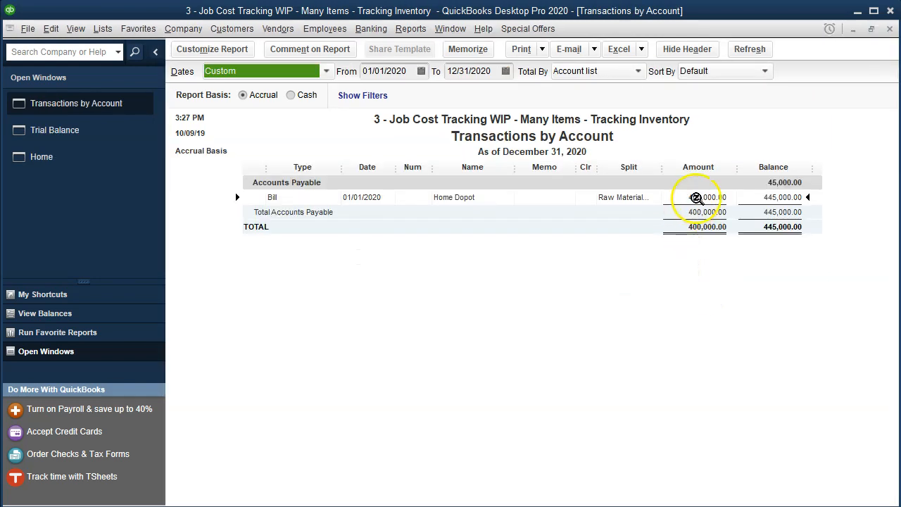
click(714, 261)
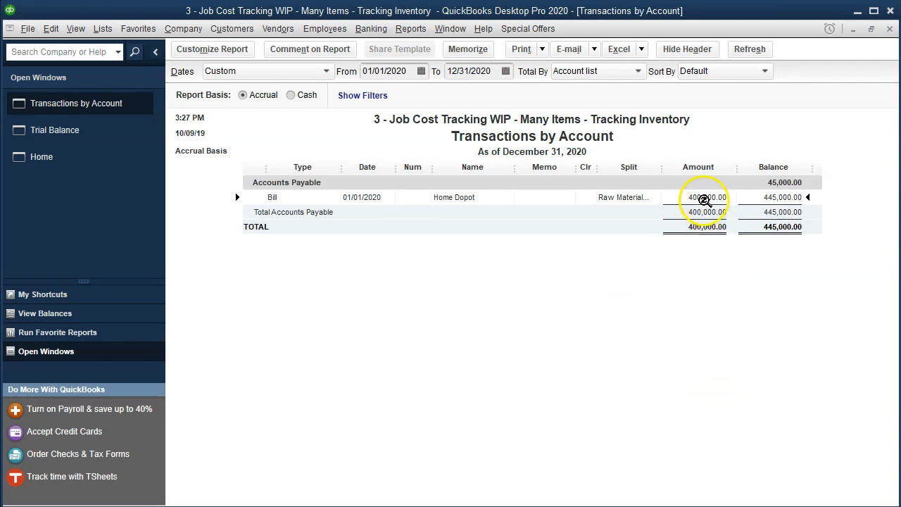
double_click(704, 199)
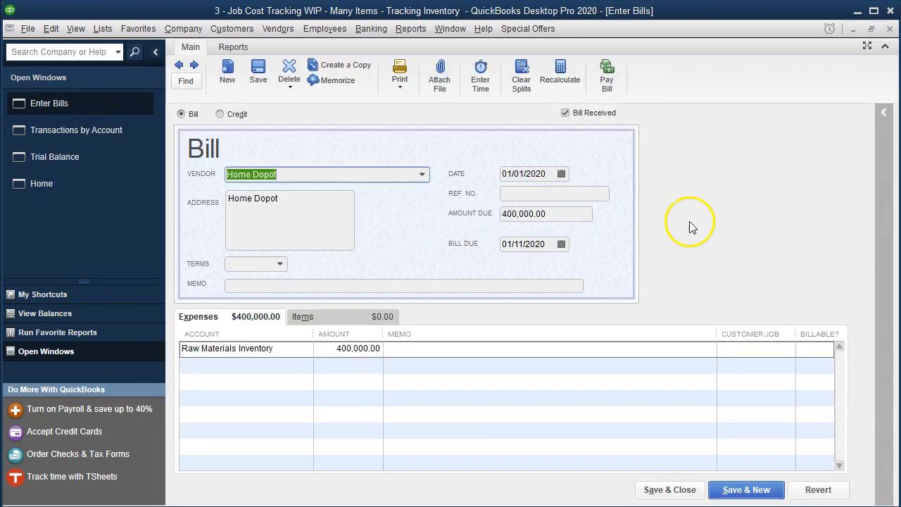
click(890, 29)
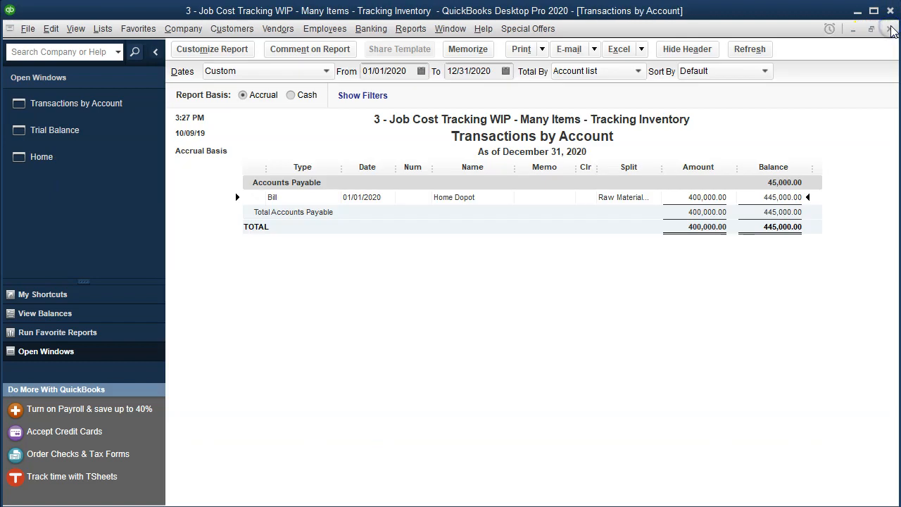
click(889, 29)
Step: Drill into the Raw Materials Inventory balance to examine its transactions and return to the Trial Balance
click(597, 211)
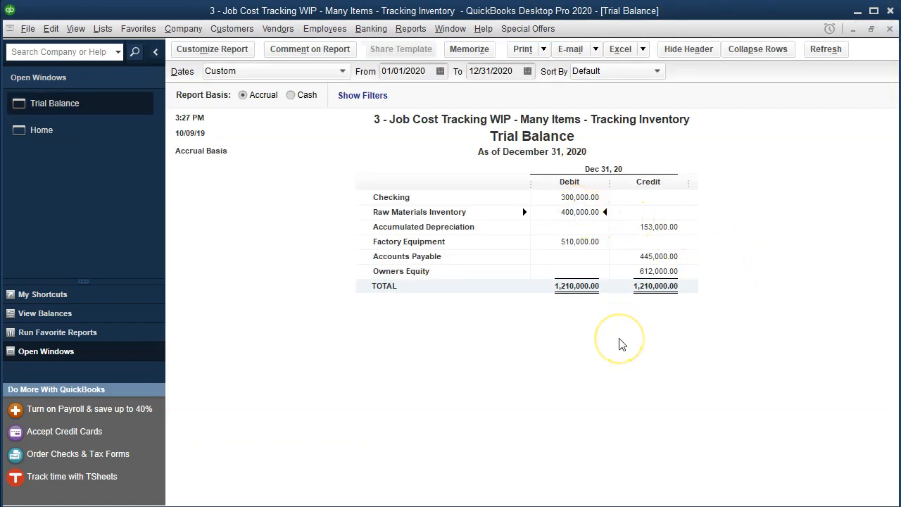
double_click(580, 211)
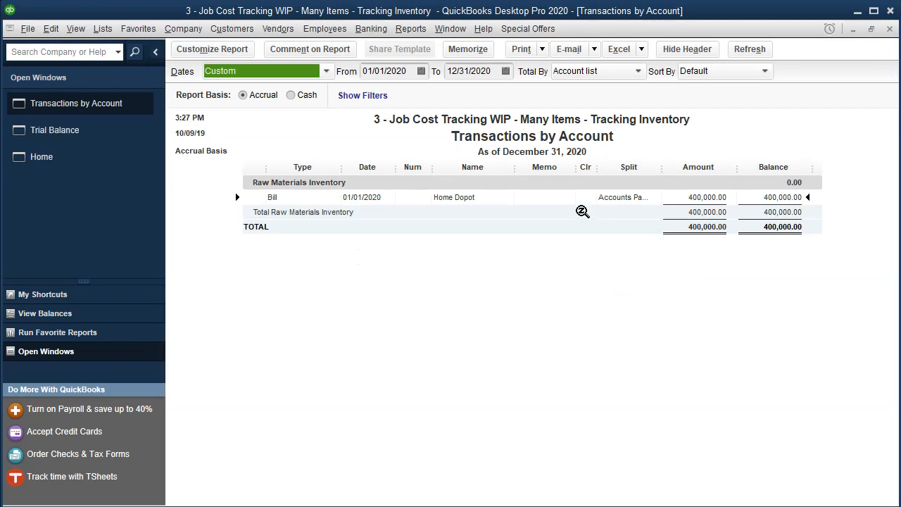
click(888, 28)
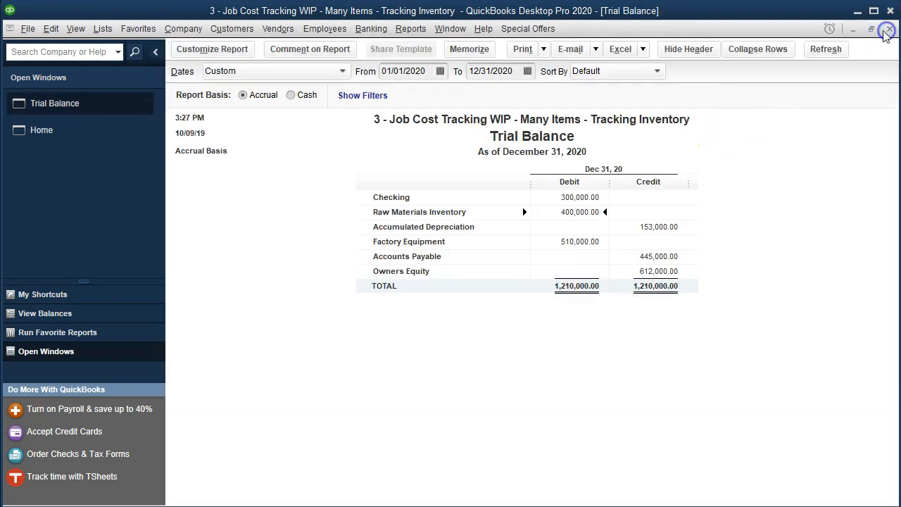